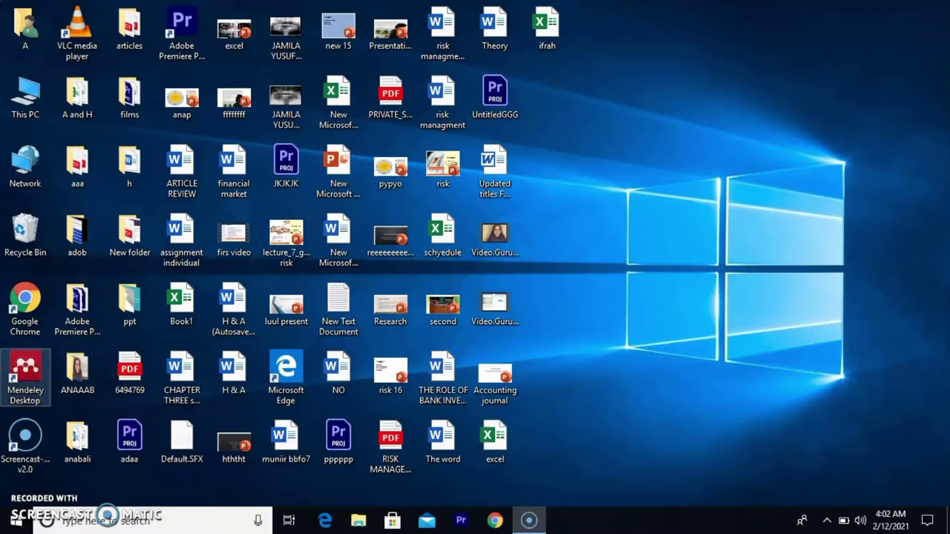
{"action": "left_click", "coordinate": [26, 378]}
{"action": "left_click", "coordinate": [43, 380]}
{"action": "double_click", "coordinate": [46, 381]}
{"action": "left_click", "coordinate": [28, 345]}
Start Word with a new blank document.
{"action": "left_click", "coordinate": [131, 522]}
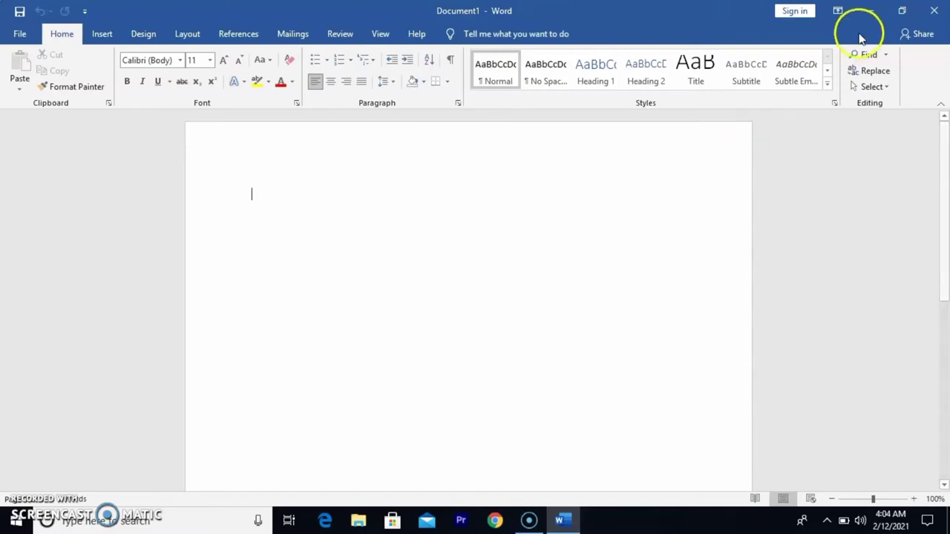
Open the PDF DETERMINANTS_OF_PRIVATE_INVESTMENT_IN_FIJI from the articles folder on the desktop.
{"action": "left_click", "coordinate": [870, 10]}
{"action": "left_click", "coordinate": [121, 81]}
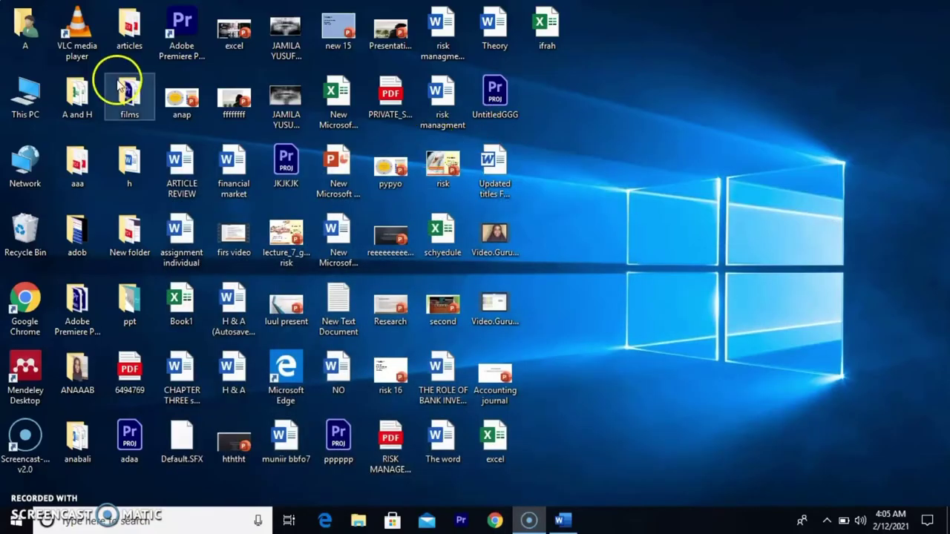
{"action": "double_click", "coordinate": [53, 83]}
{"action": "double_click", "coordinate": [195, 182]}
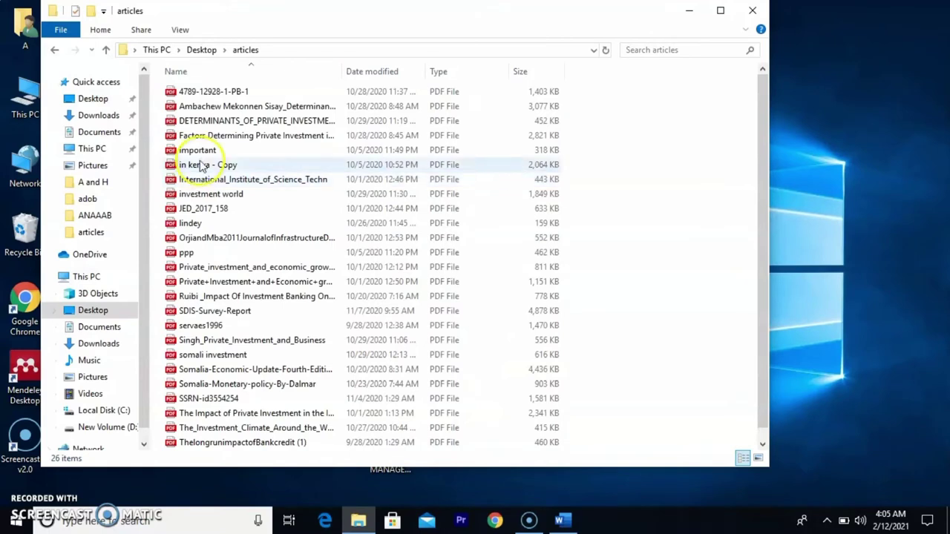
{"action": "double_click", "coordinate": [212, 121]}
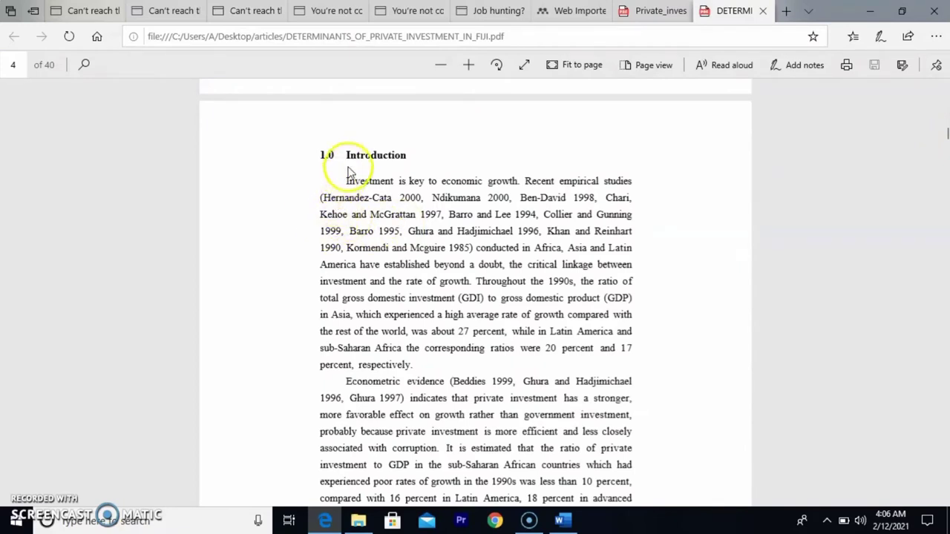
Copy the Introduction heading and its first paragraph from the PDF and paste them into the blank Word document.
{"action": "left_click_drag", "start_coordinate": [345, 156], "coordinate": [423, 367]}
{"action": "key", "text": "ctrl+c"}
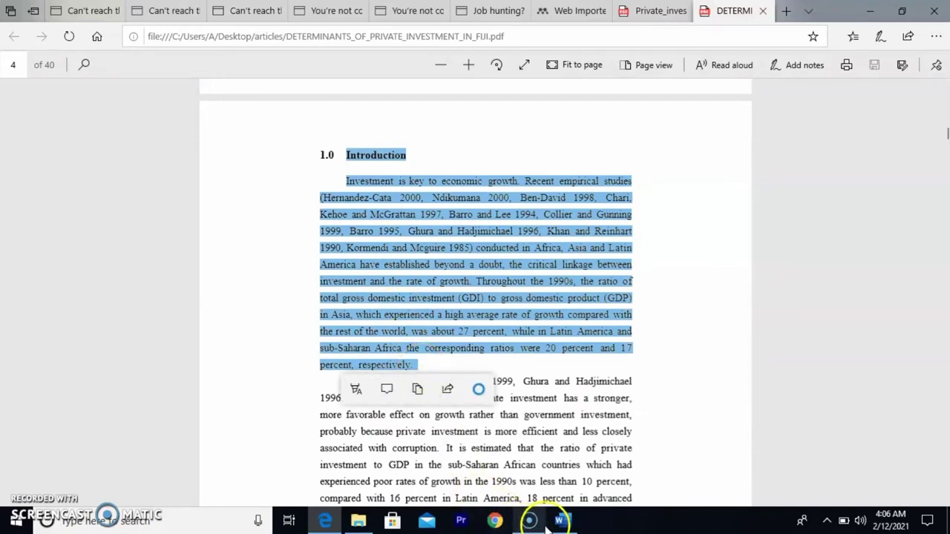
{"action": "mouse_move", "coordinate": [558, 522]}
{"action": "left_click", "coordinate": [553, 484]}
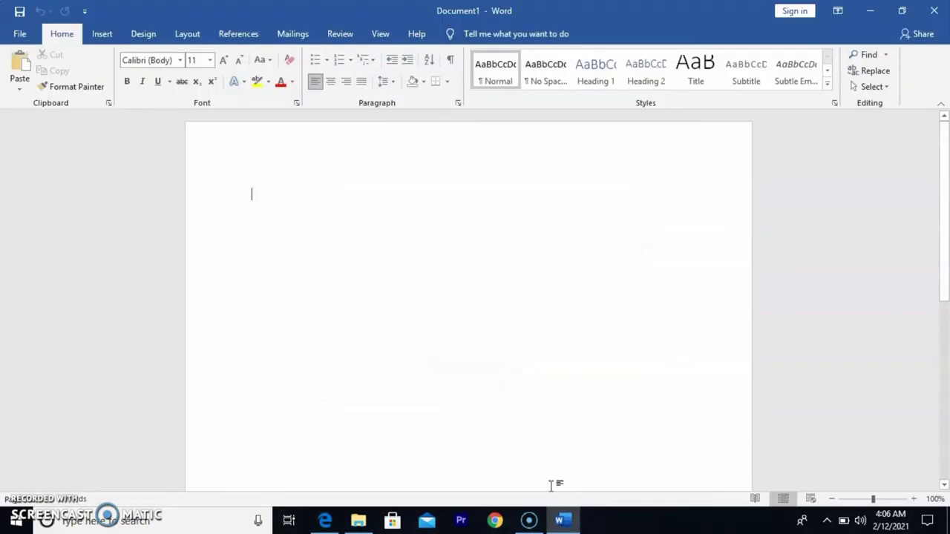
{"action": "key", "text": "ctrl+v"}
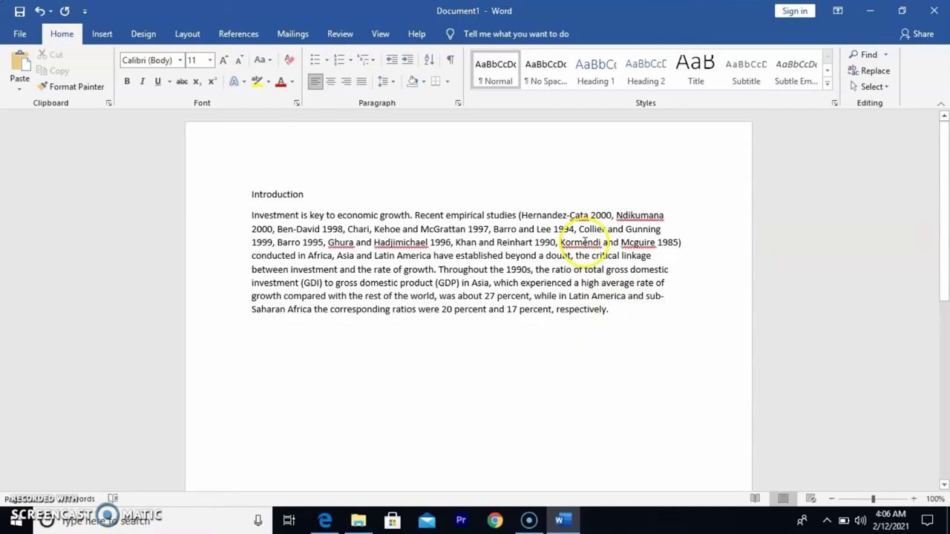
Justify the pasted paragraph and set its line spacing to 2.0.
{"action": "right_click", "coordinate": [585, 243]}
{"action": "left_click", "coordinate": [362, 81]}
{"action": "left_click", "coordinate": [389, 82]}
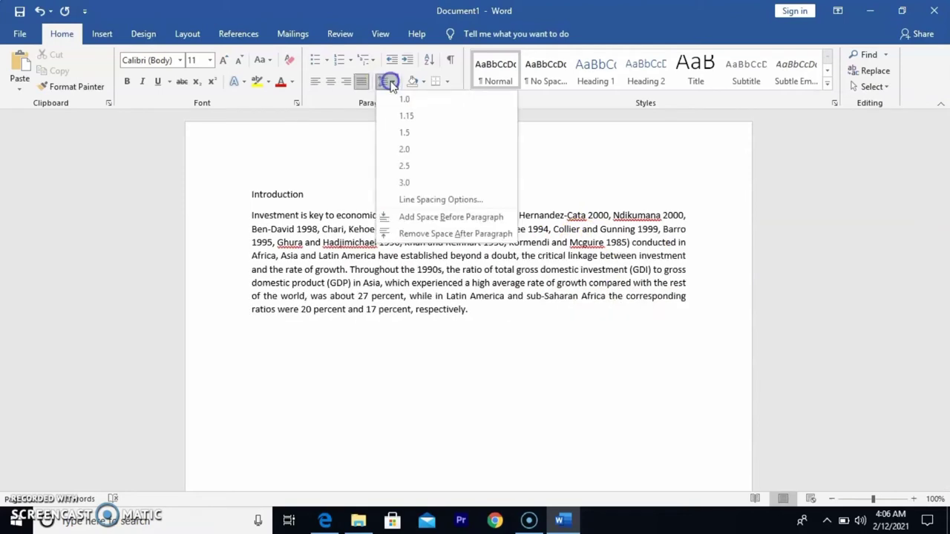
{"action": "left_click", "coordinate": [394, 148]}
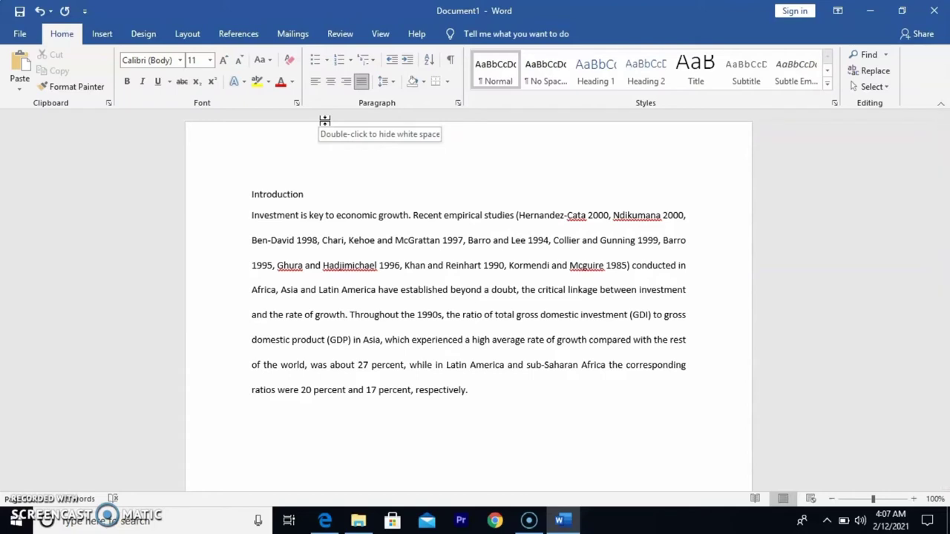
Ignore all spelling flags for the author surname cited with the year 1996 in the paragraph's third line.
{"action": "left_click", "coordinate": [344, 270]}
{"action": "right_click", "coordinate": [345, 277]}
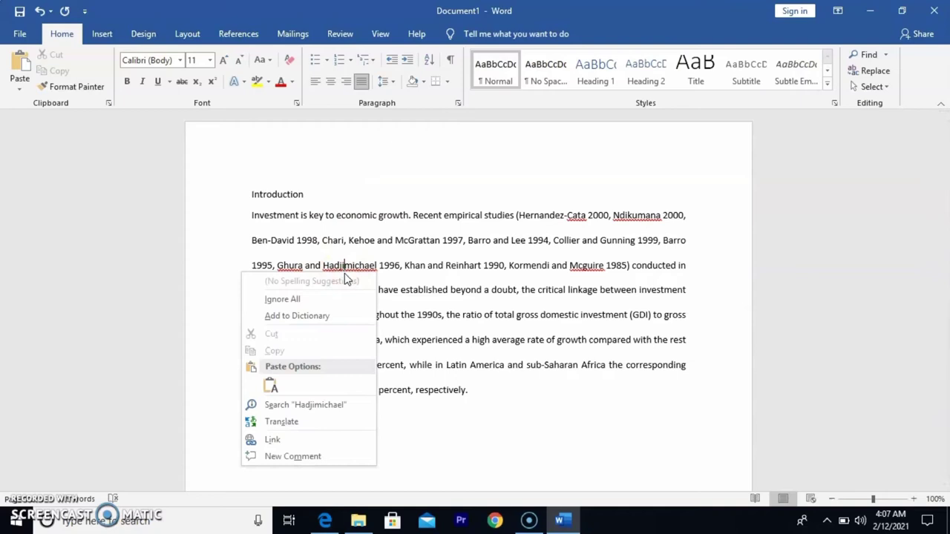
{"action": "left_click", "coordinate": [331, 305]}
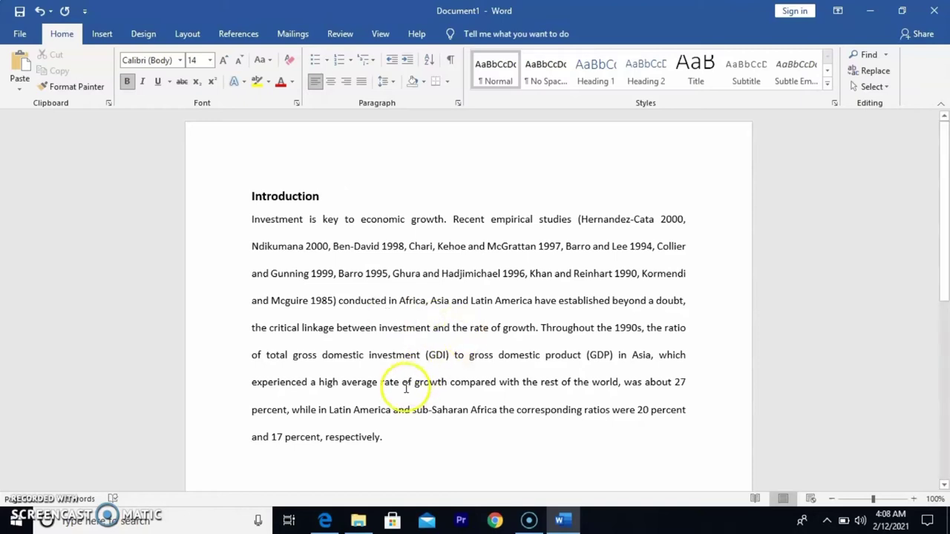
Place the insertion point before the paragraph's final period and try to insert a Mendeley citation there.
{"action": "left_click", "coordinate": [380, 438]}
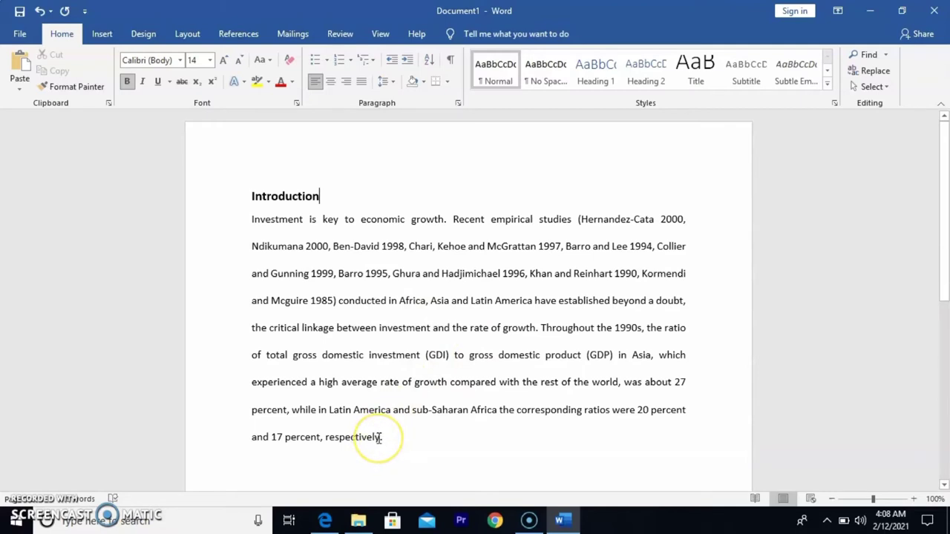
{"action": "left_click", "coordinate": [378, 437]}
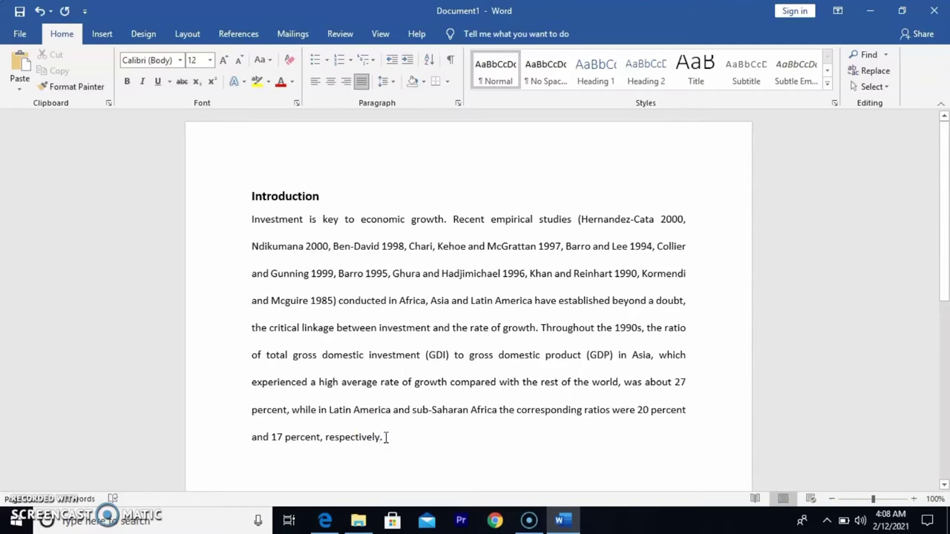
{"action": "double_click", "coordinate": [242, 34]}
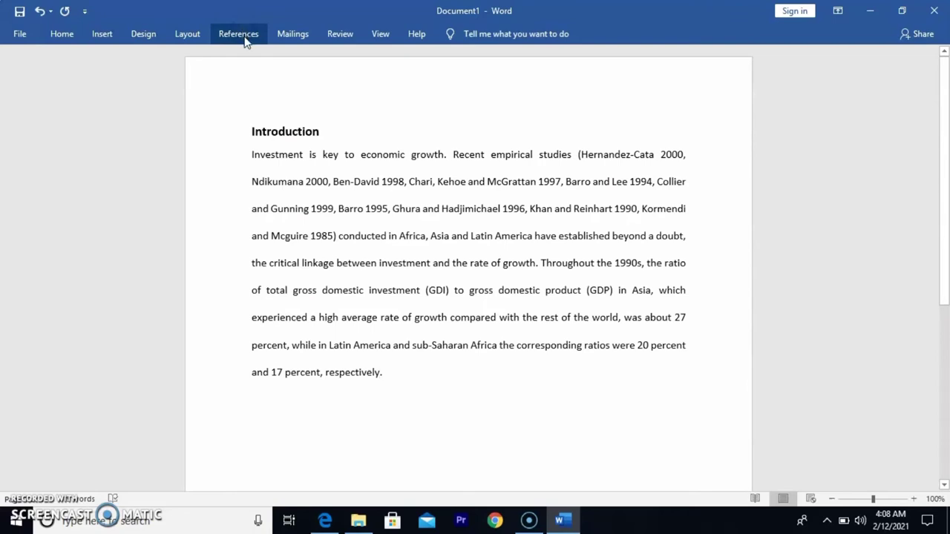
{"action": "left_click", "coordinate": [241, 33]}
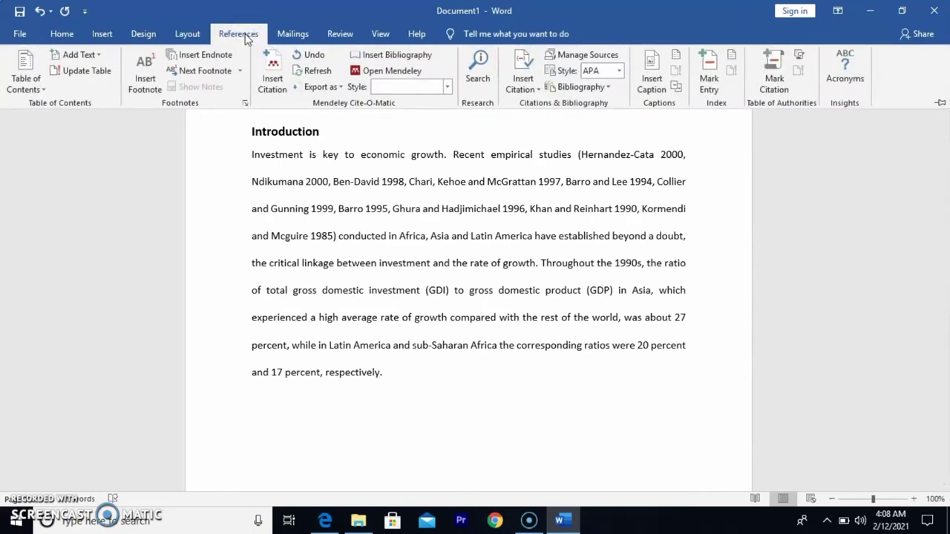
{"action": "left_click", "coordinate": [272, 77]}
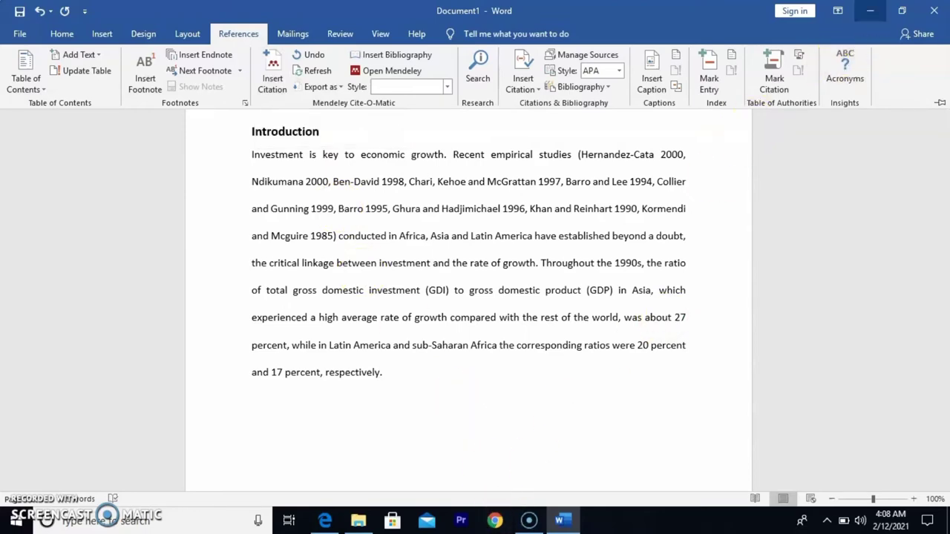
Minimize the Word and PDF windows, close the articles folder, and switch to Mendeley Desktop.
{"action": "left_click", "coordinate": [870, 11]}
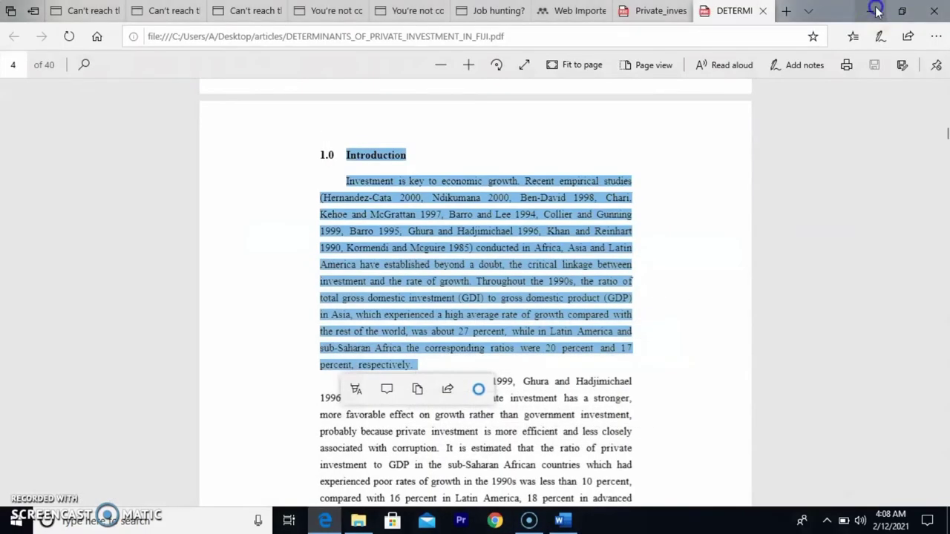
{"action": "left_click", "coordinate": [870, 10]}
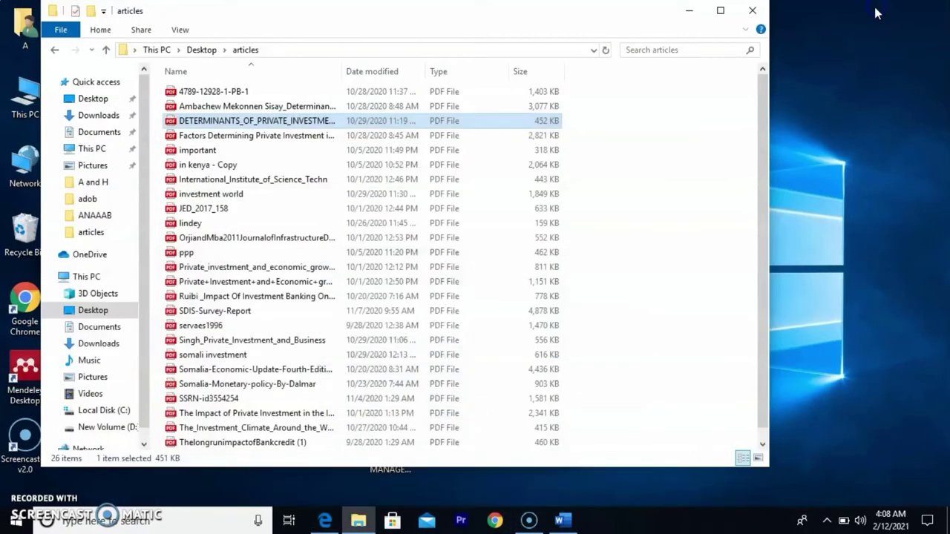
{"action": "left_click", "coordinate": [752, 10]}
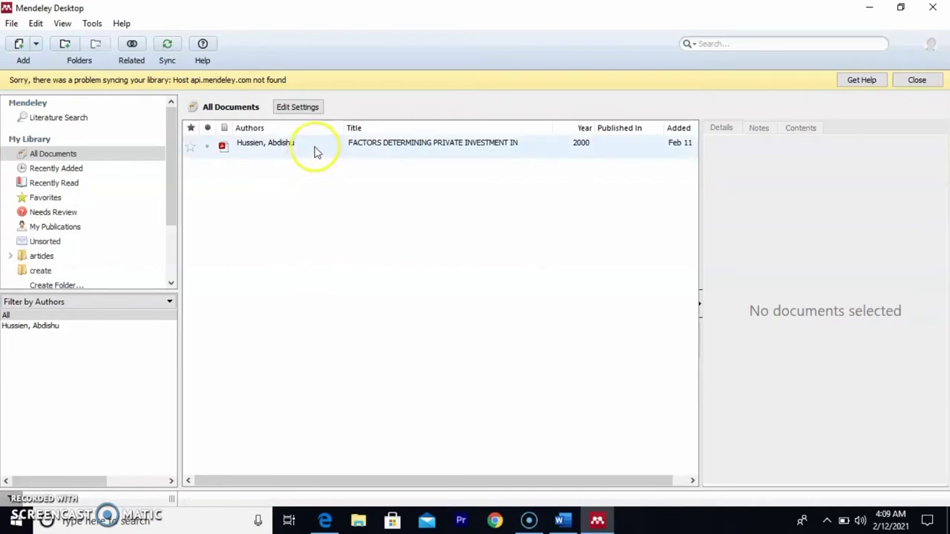
Delete the document "FACTORS DETERMINING PRIVATE INVESTMENT IN" from the Mendeley library.
{"action": "left_click", "coordinate": [318, 143]}
{"action": "right_click", "coordinate": [319, 143]}
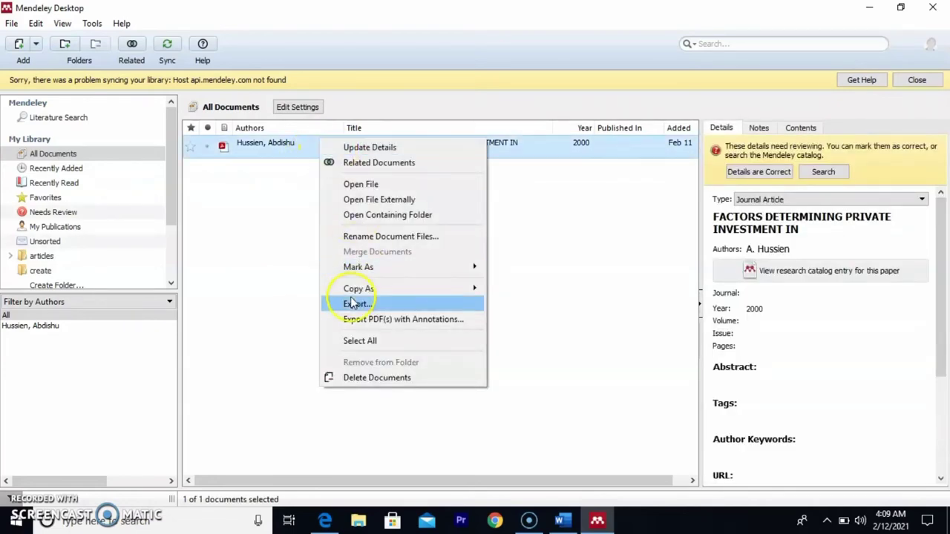
{"action": "left_click", "coordinate": [335, 380]}
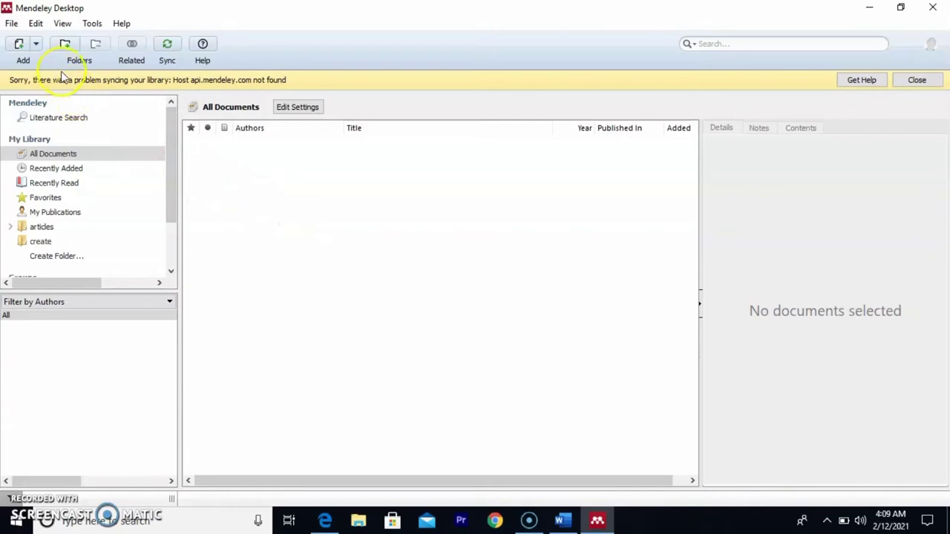
Add the DETERMINANTS_OF_PRIVATE_INVESTMENT PDF from the articles folder to the Mendeley library.
{"action": "left_click", "coordinate": [19, 45]}
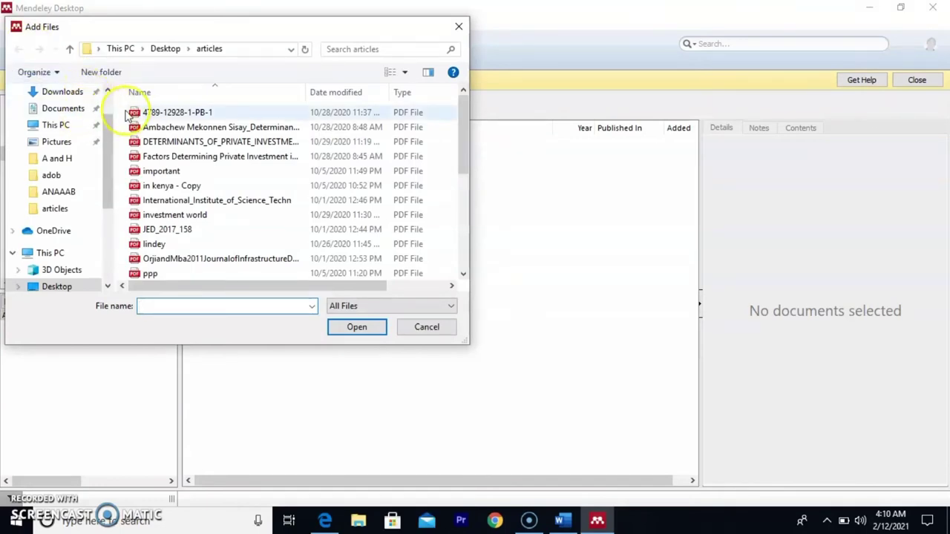
{"action": "left_click", "coordinate": [188, 142]}
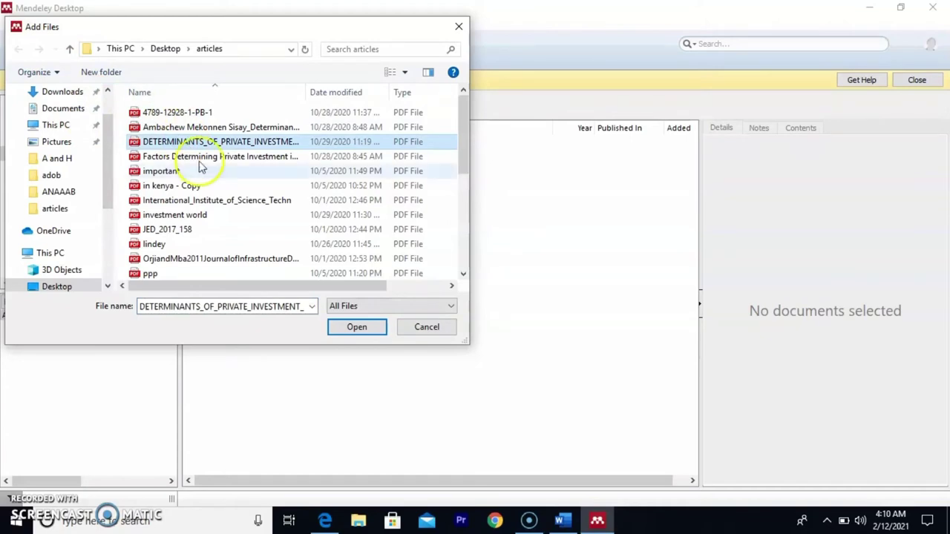
{"action": "left_click", "coordinate": [356, 327]}
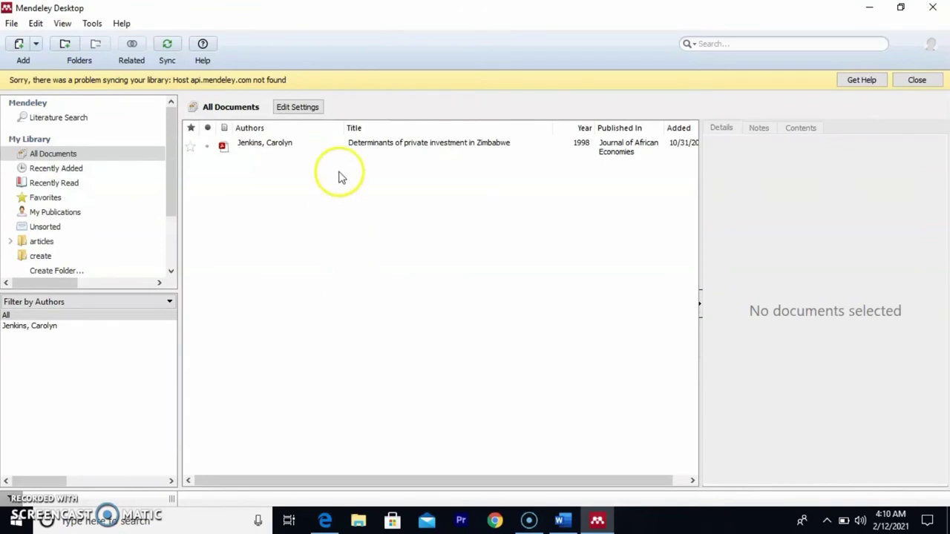
Delete the entry "Determinants of private investment in Zimbabwe" from the library.
{"action": "right_click", "coordinate": [363, 143]}
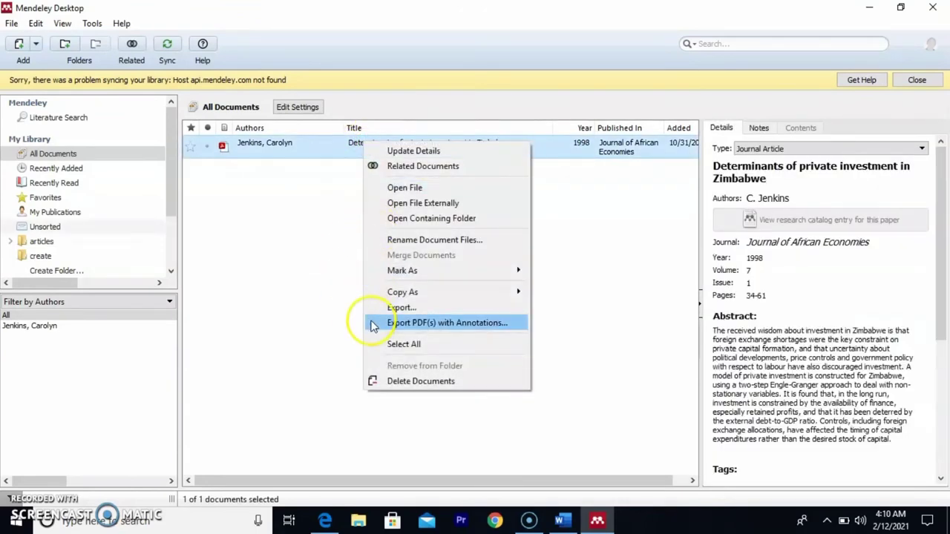
{"action": "left_click", "coordinate": [372, 381]}
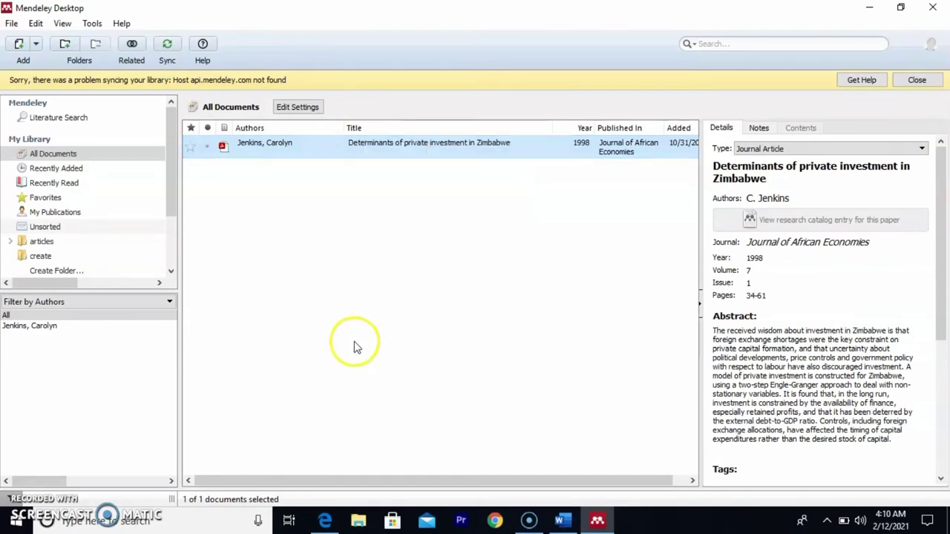
{"action": "right_click", "coordinate": [360, 146]}
{"action": "left_click", "coordinate": [408, 385]}
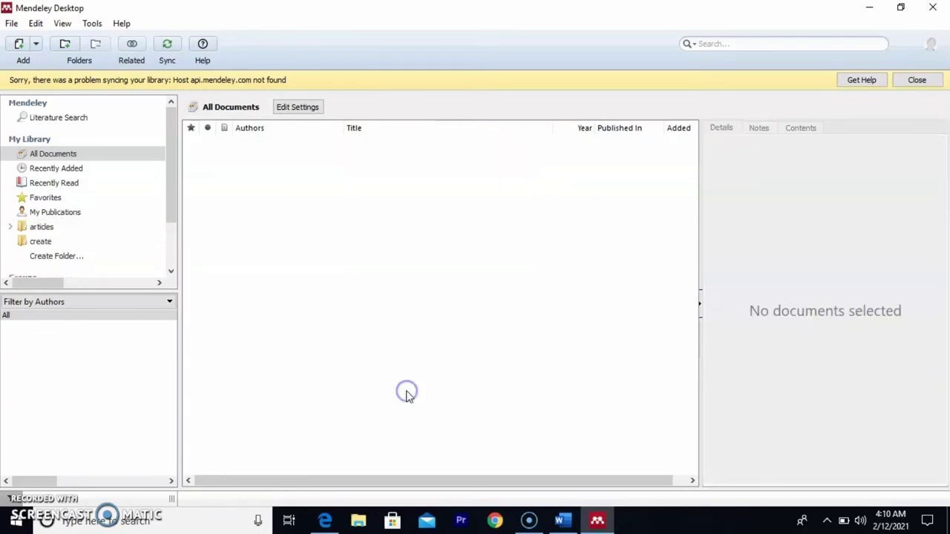
Add the DETERMINANTS_OF_PRIVATE_INVESTMENT PDF to the library again and select its entry to review the bibliographic details.
{"action": "left_click", "coordinate": [18, 43]}
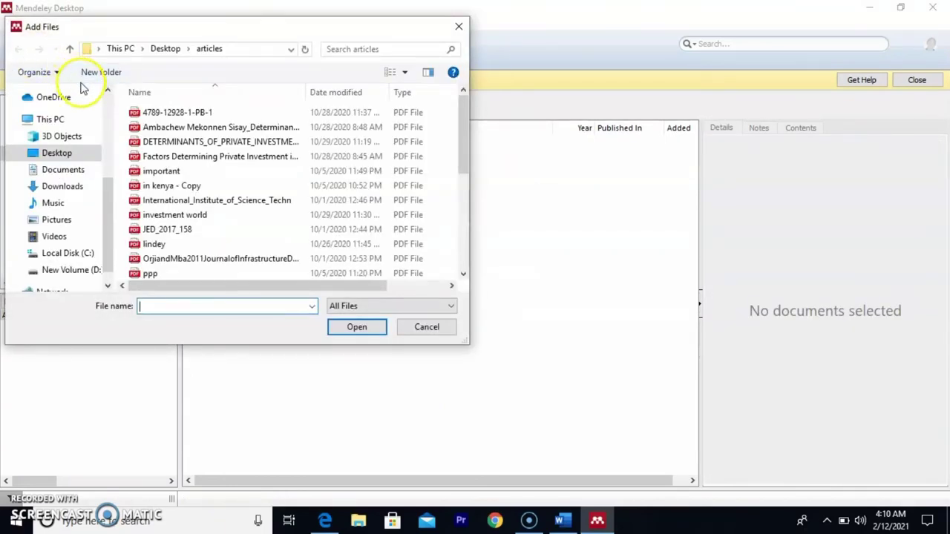
{"action": "left_click", "coordinate": [173, 145]}
{"action": "left_click_drag", "start_coordinate": [175, 147], "coordinate": [533, 247]}
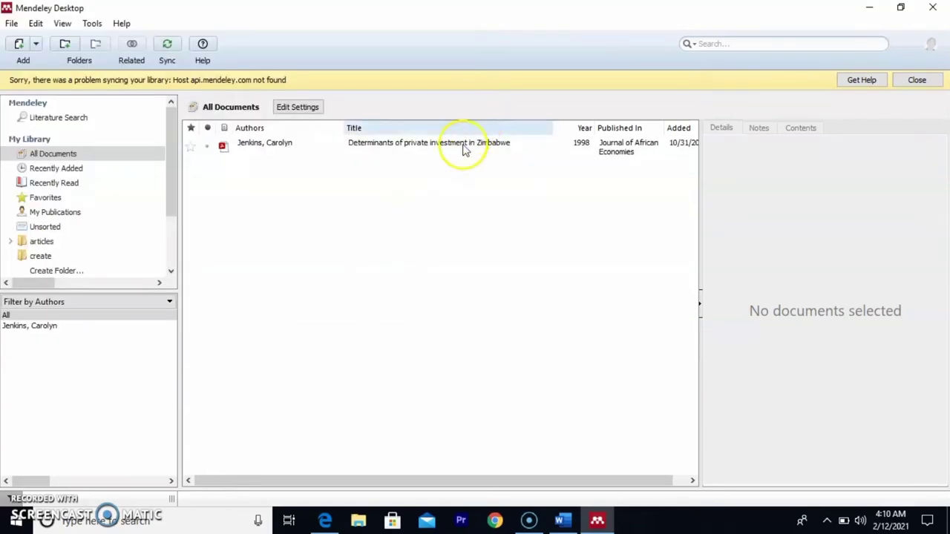
{"action": "left_click", "coordinate": [417, 146]}
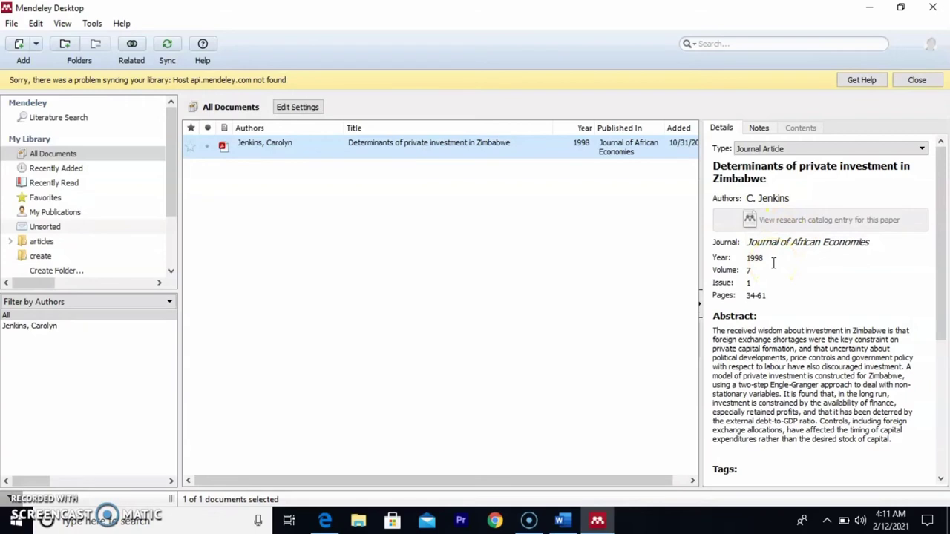
{"action": "left_click", "coordinate": [757, 283]}
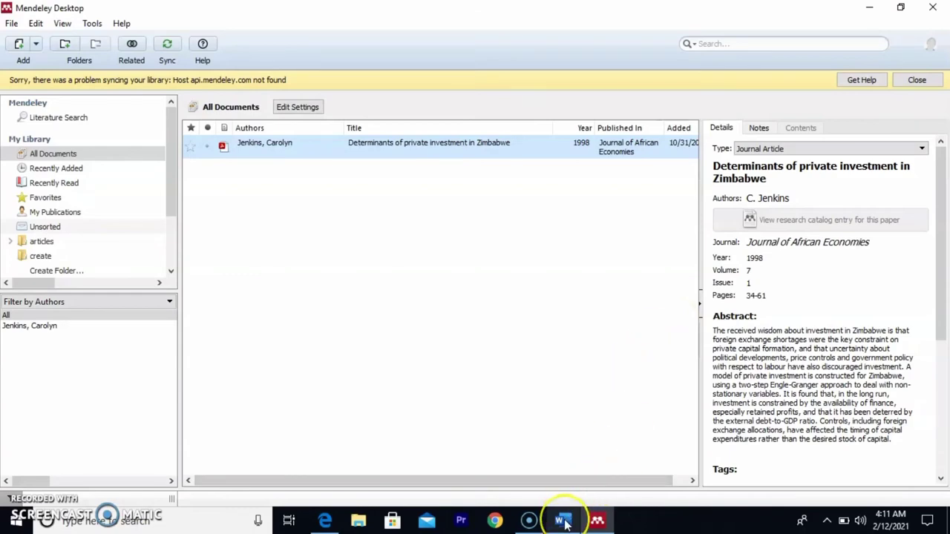
Switch to Word and insert a Mendeley citation of "Determinants of private investment in Zimbabwe" just before the introduction's final period.
{"action": "mouse_move", "coordinate": [565, 522]}
{"action": "left_click", "coordinate": [571, 480]}
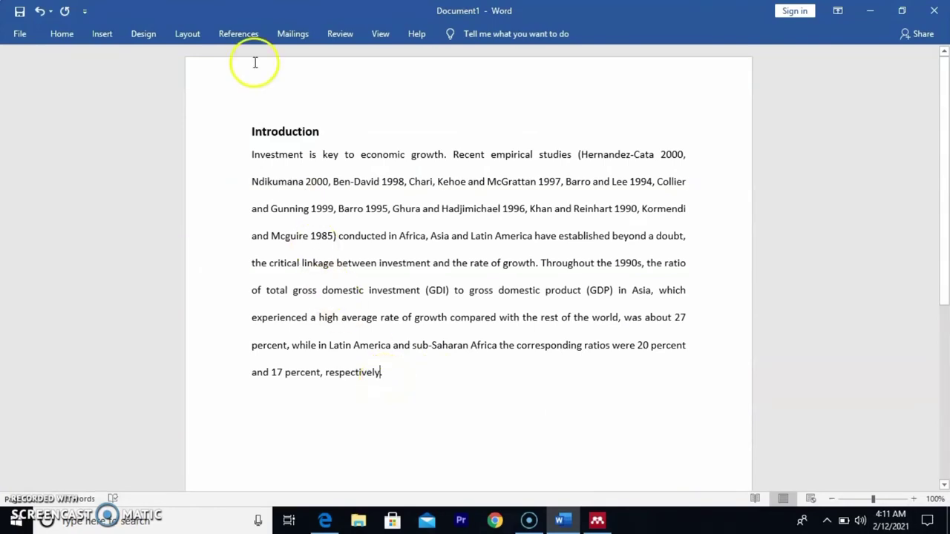
{"action": "left_click", "coordinate": [238, 34]}
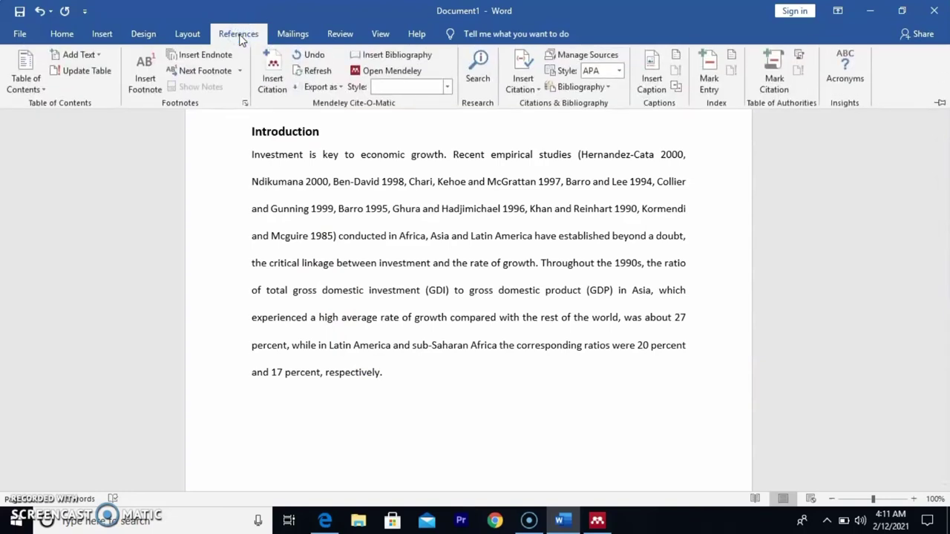
{"action": "left_click", "coordinate": [268, 71]}
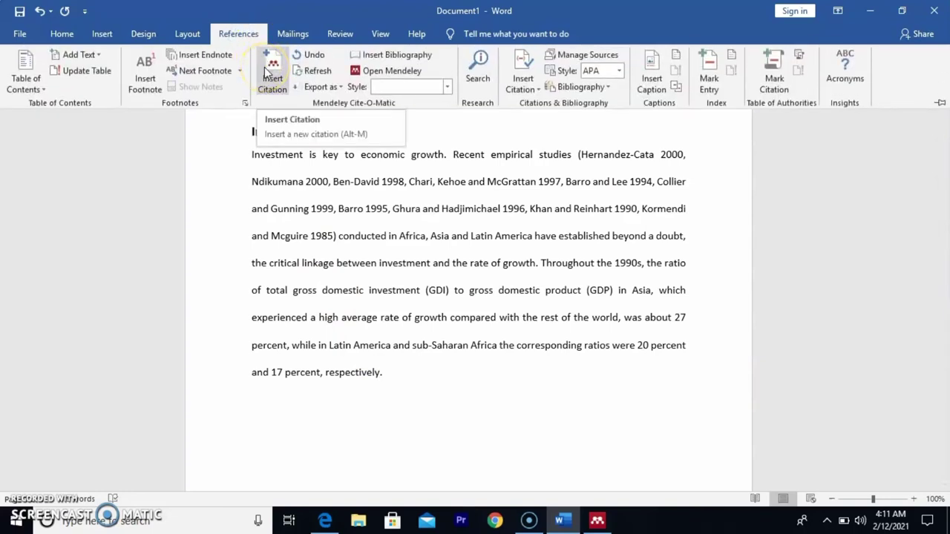
{"action": "left_click", "coordinate": [272, 78]}
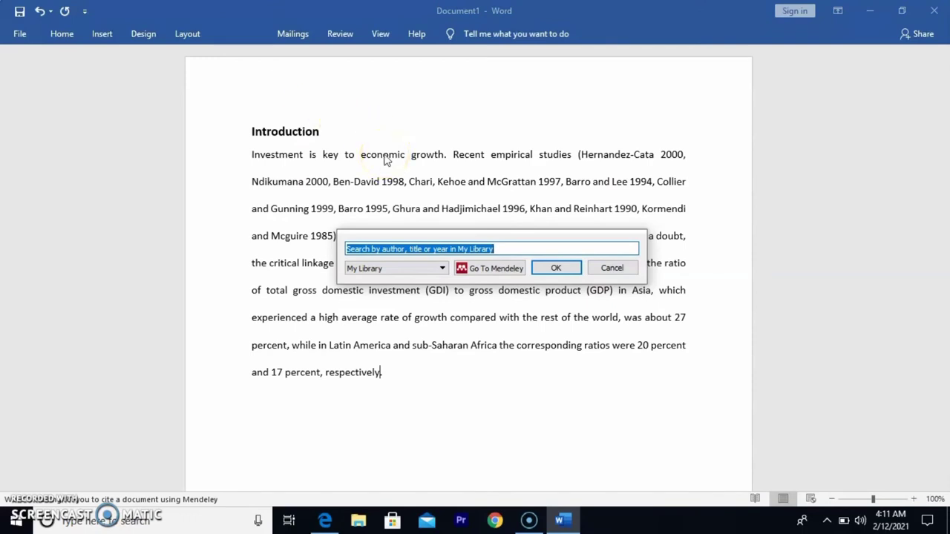
{"action": "type", "text": "d"}
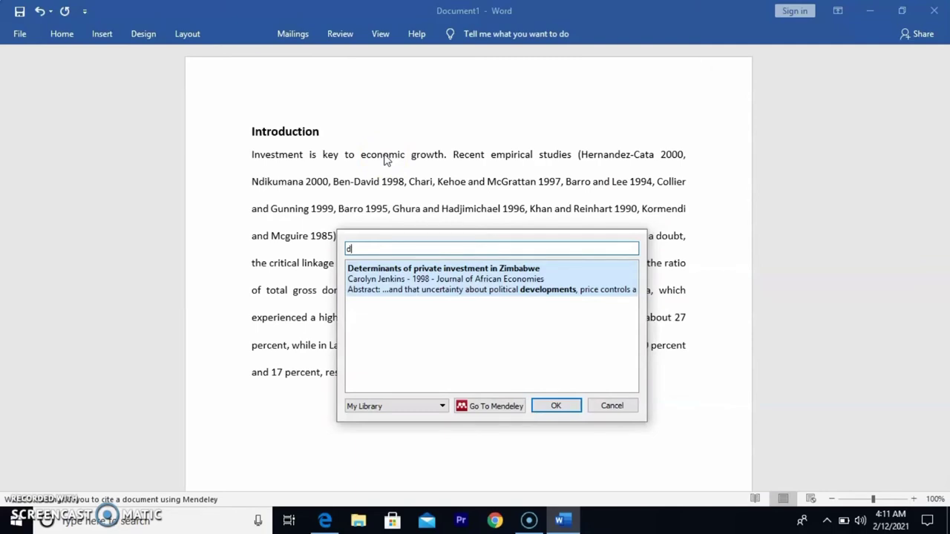
{"action": "left_click", "coordinate": [454, 270]}
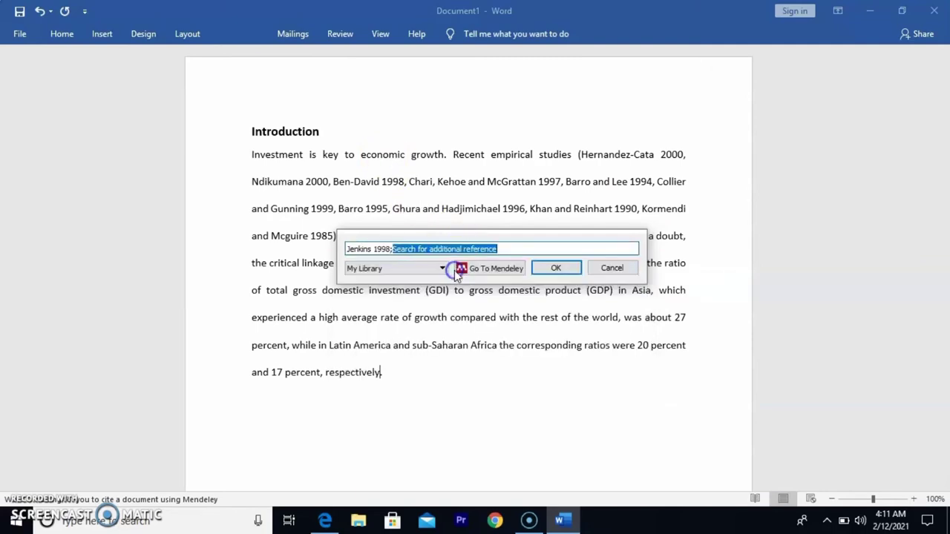
{"action": "left_click", "coordinate": [555, 268]}
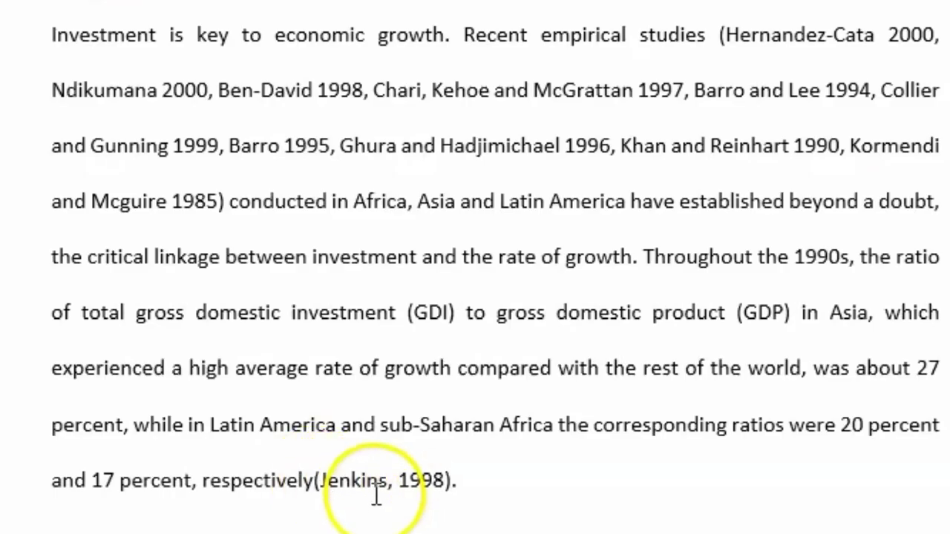
Check the inserted citation's author and year against the article's details in Mendeley Desktop, and return to the Word document.
{"action": "left_click", "coordinate": [383, 427]}
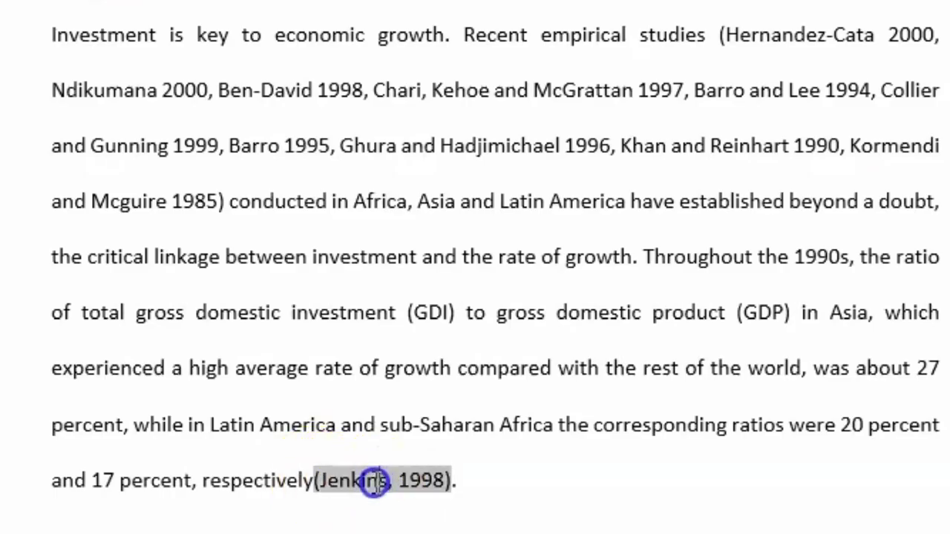
{"action": "left_click", "coordinate": [445, 529]}
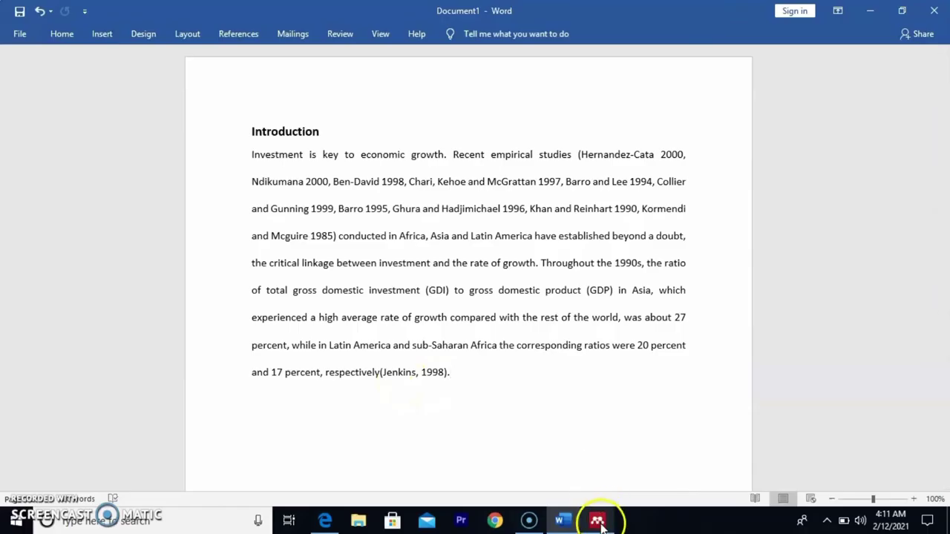
{"action": "mouse_move", "coordinate": [599, 522]}
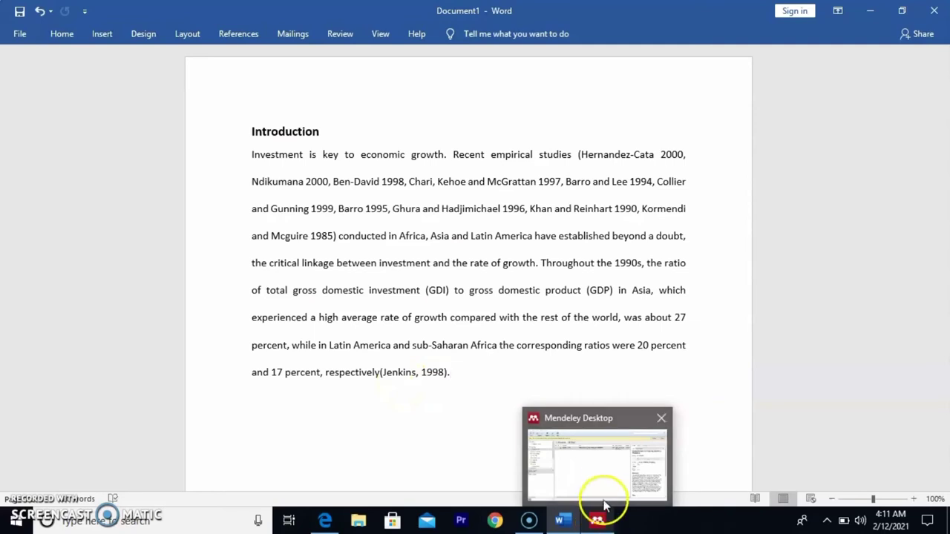
{"action": "left_click", "coordinate": [600, 490]}
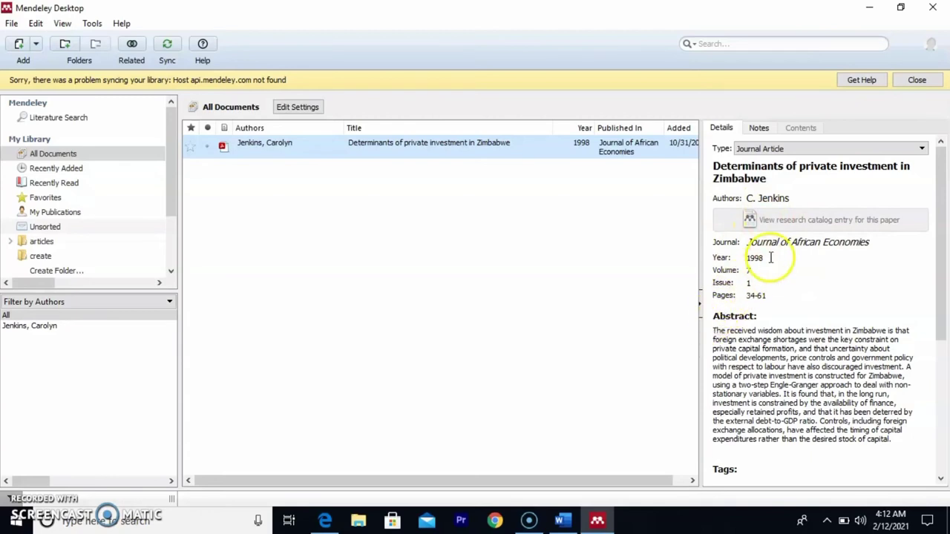
{"action": "left_click", "coordinate": [561, 513]}
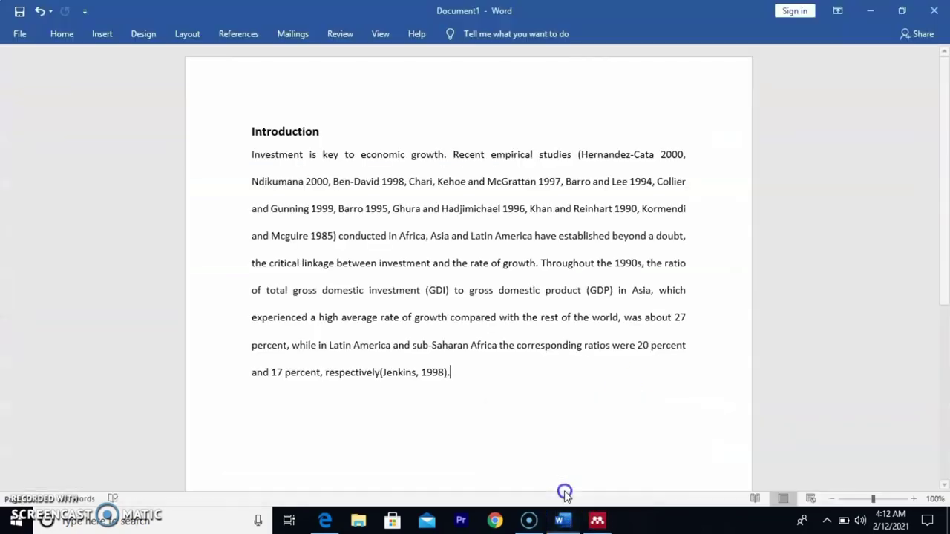
{"action": "left_click", "coordinate": [422, 374]}
{"action": "left_click", "coordinate": [471, 421]}
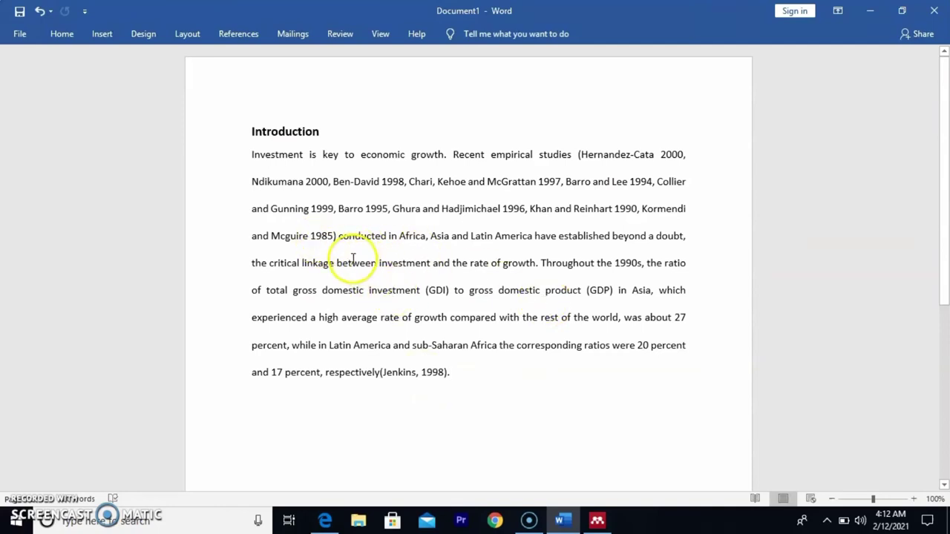
Compare the plain-text 1985 reference with the inserted Mendeley citation, leaving the cursor at the end of the paragraph.
{"action": "left_click", "coordinate": [311, 236]}
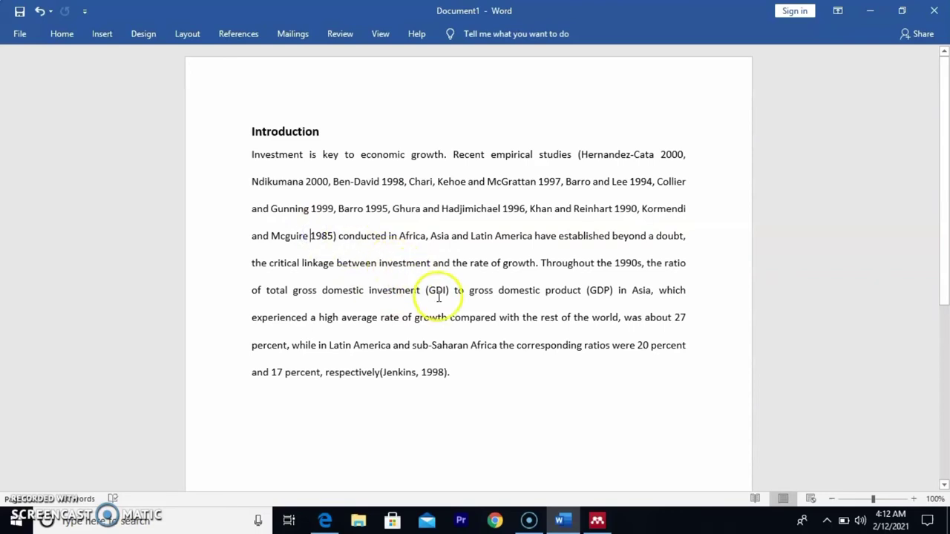
{"action": "left_click", "coordinate": [428, 376]}
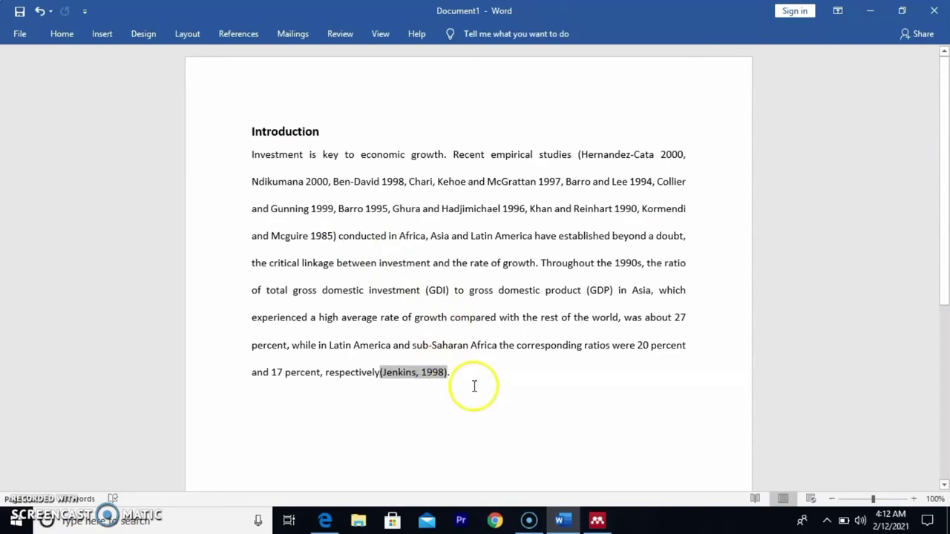
{"action": "left_click", "coordinate": [462, 369]}
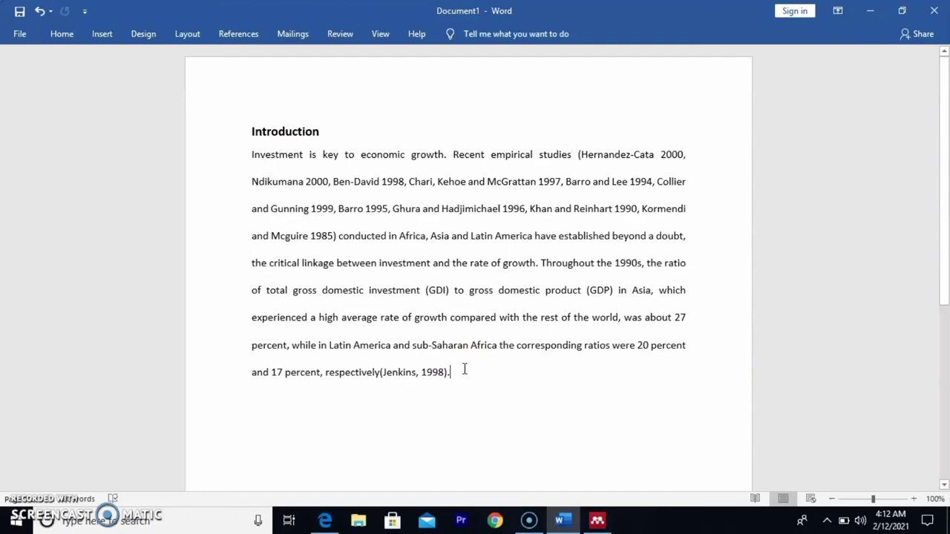